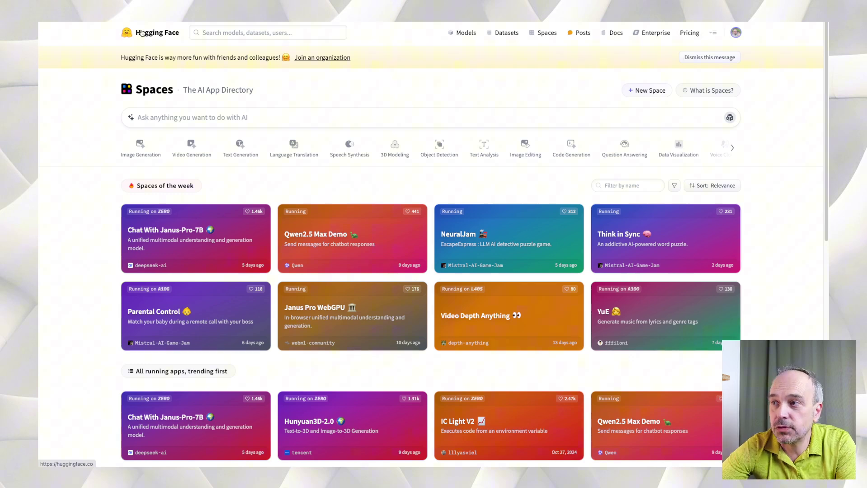
Step: Filter to Image Generation Spaces, glance at FLUX.1 [dev], and return to the listing
click(140, 149)
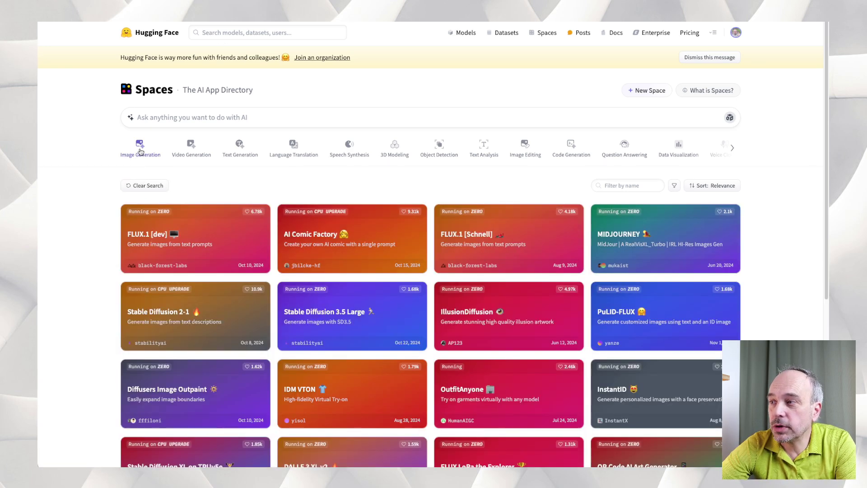
click(150, 219)
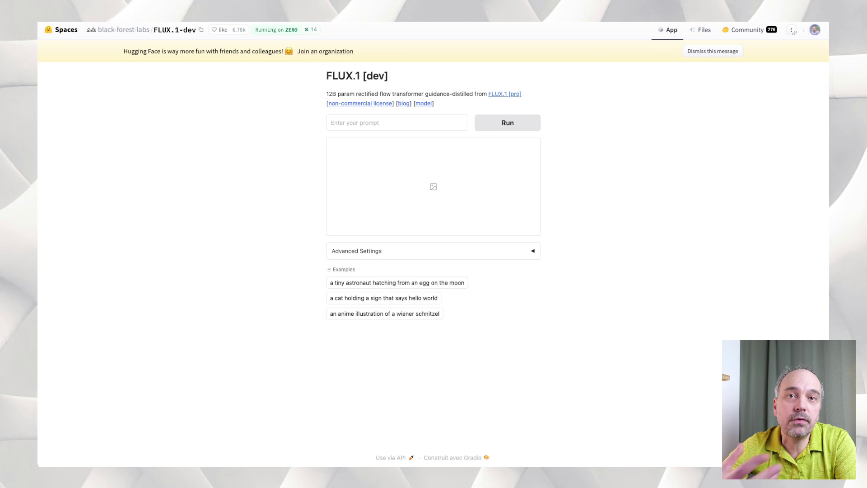
key(alt+Left)
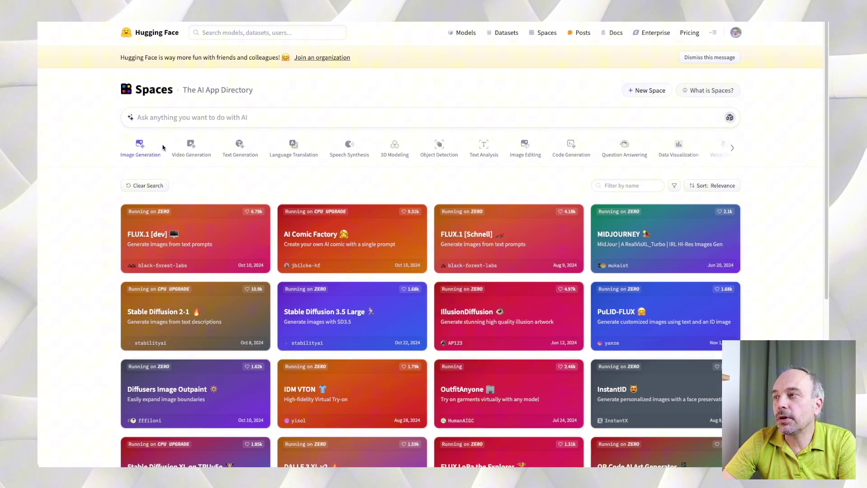
Step: Filter the Spaces to 3D Modeling and sort by Most likes, putting TRELLIS first
click(184, 157)
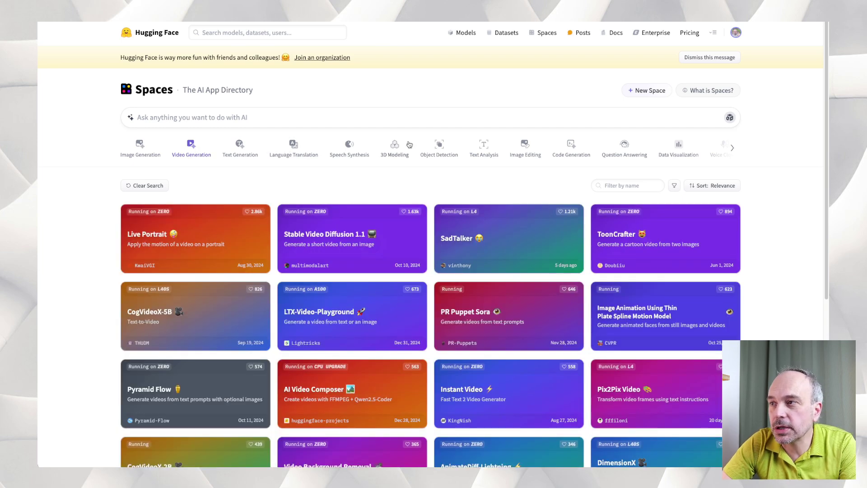
click(395, 147)
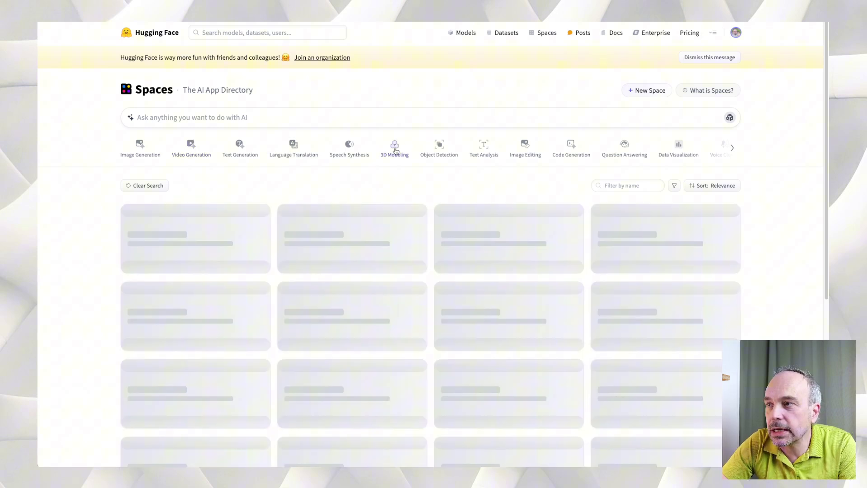
scroll(384, 208, down, 3)
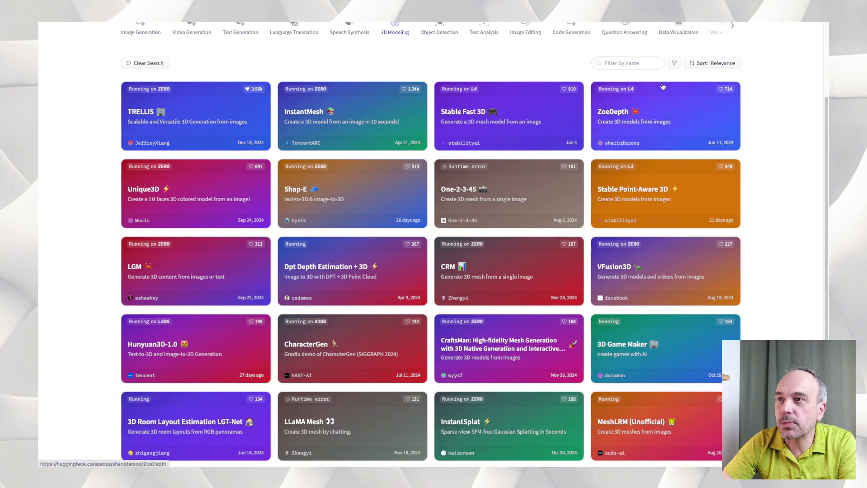
scroll(694, 165, up, 3)
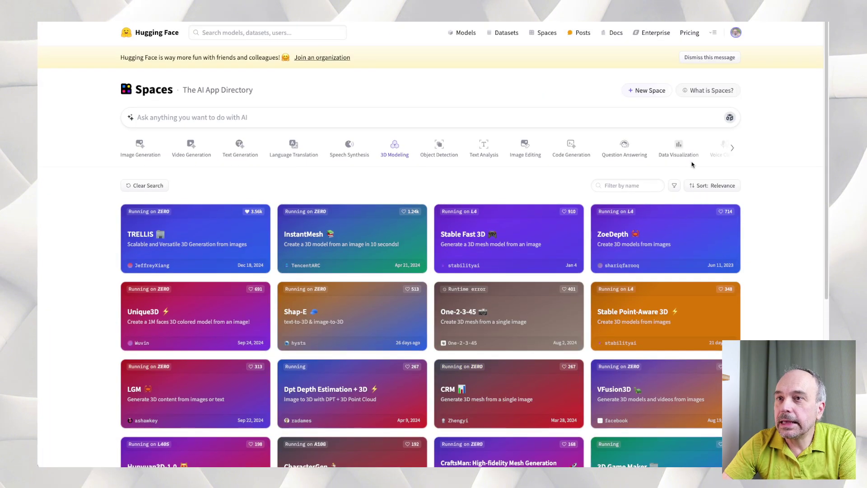
click(696, 190)
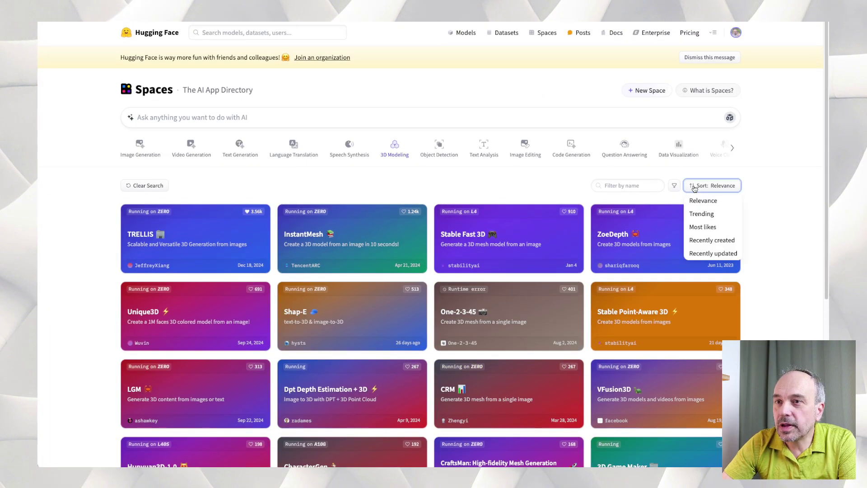
click(700, 227)
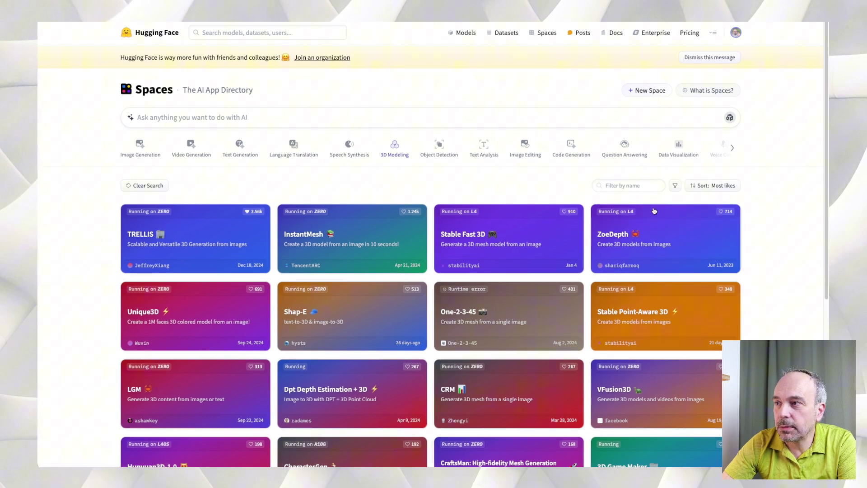
scroll(131, 253, down, 1)
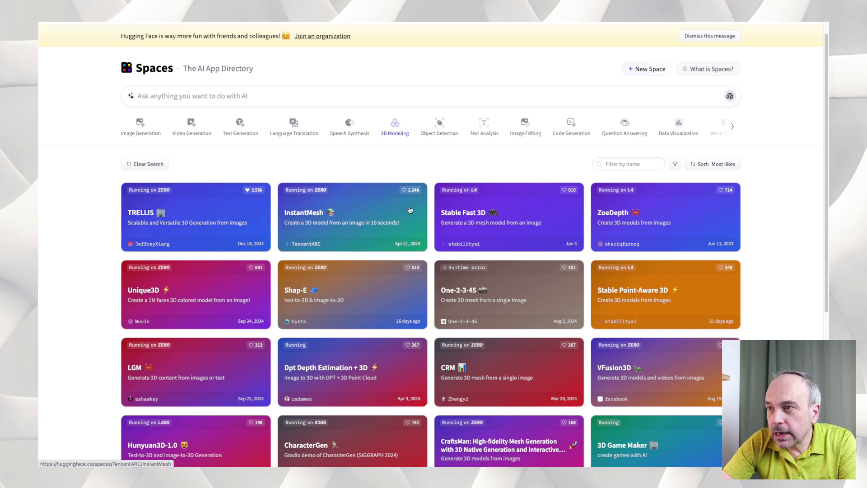
Step: Open the TRELLIS Space and load the trellis, building, castle and colourful house examples
click(238, 216)
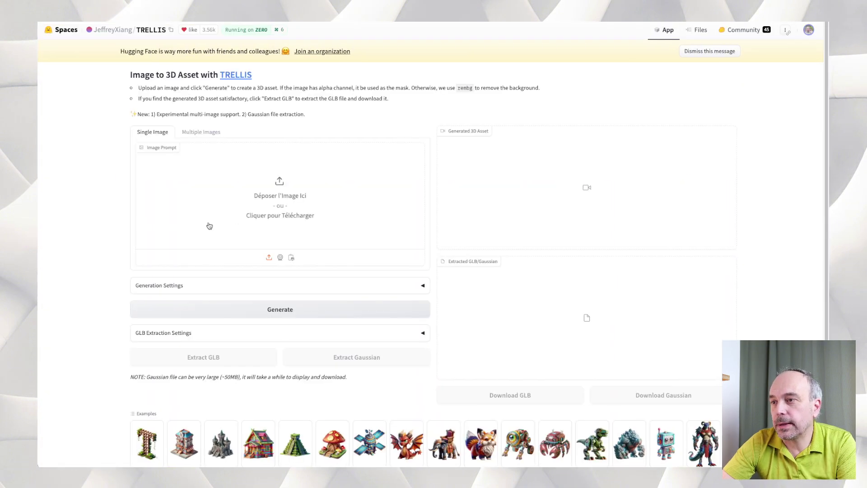
scroll(209, 226, down, 2)
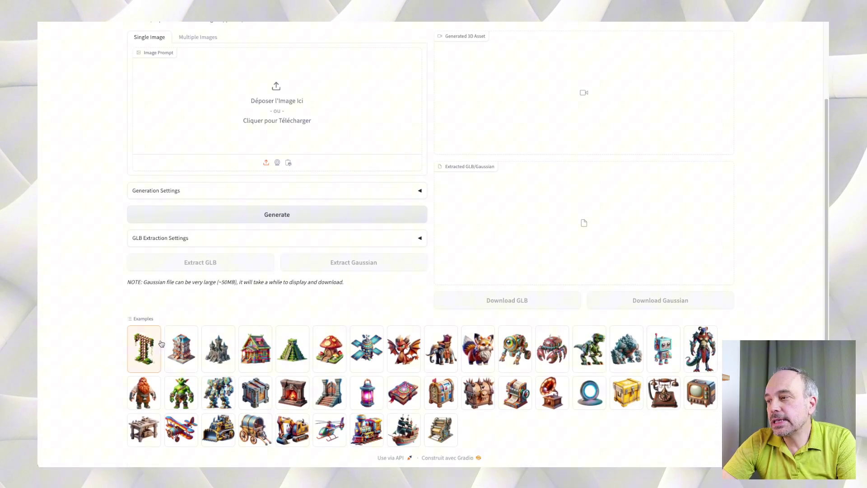
click(154, 347)
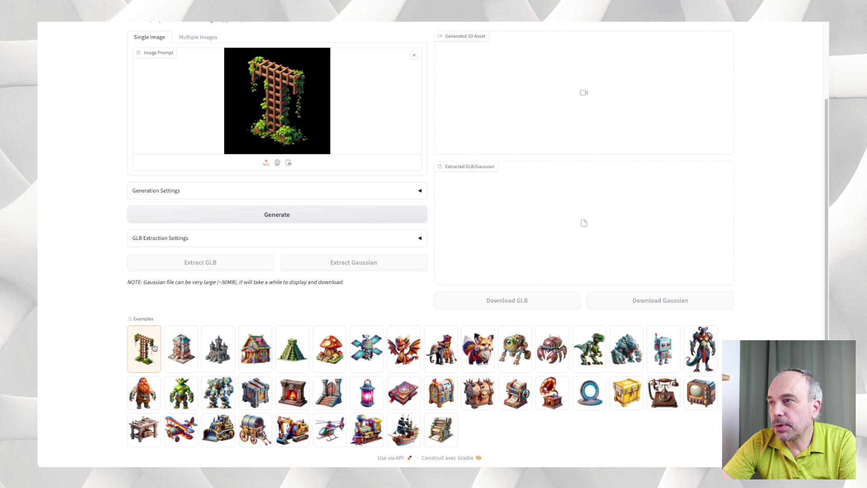
scroll(235, 262, up, 3)
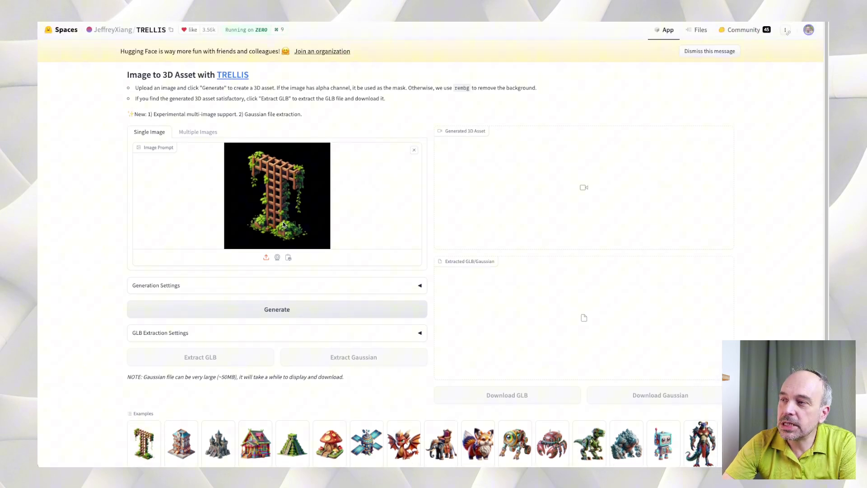
scroll(284, 225, down, 2)
click(176, 353)
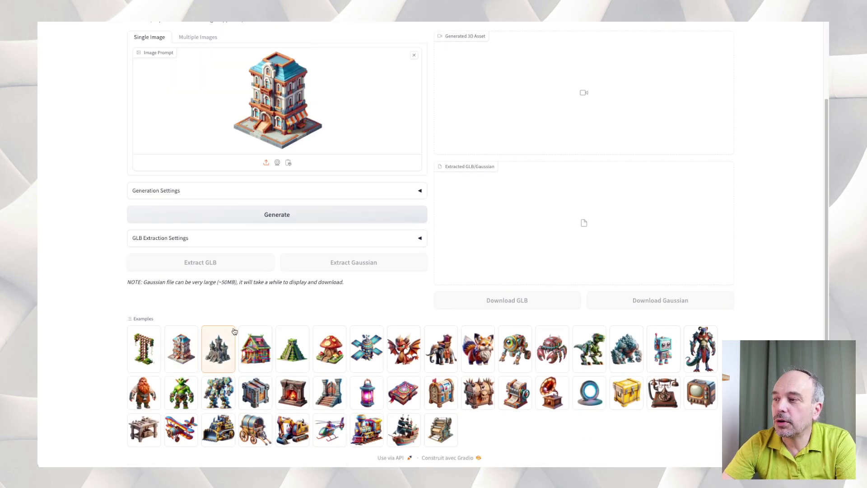
click(234, 332)
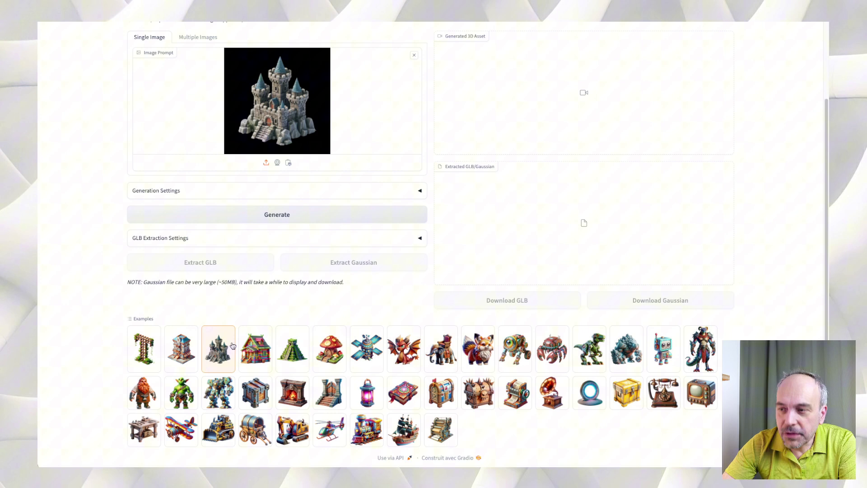
click(260, 345)
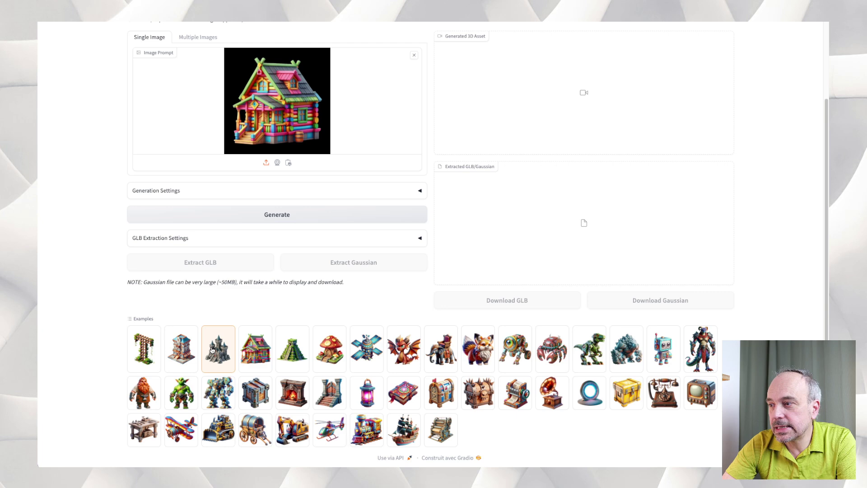
Step: Load the fox, elephant, dragon, excavator, bulldozer and biplane example images in turn
scroll(137, 182, up, 2)
scroll(145, 226, down, 2)
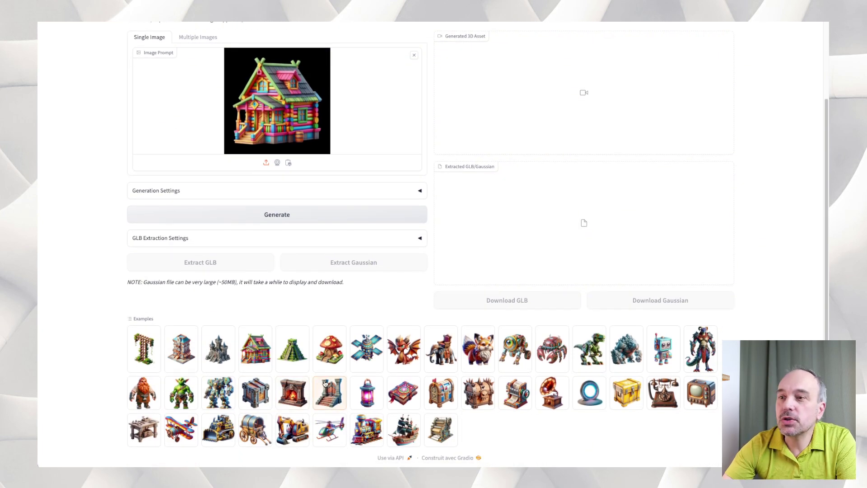
click(472, 342)
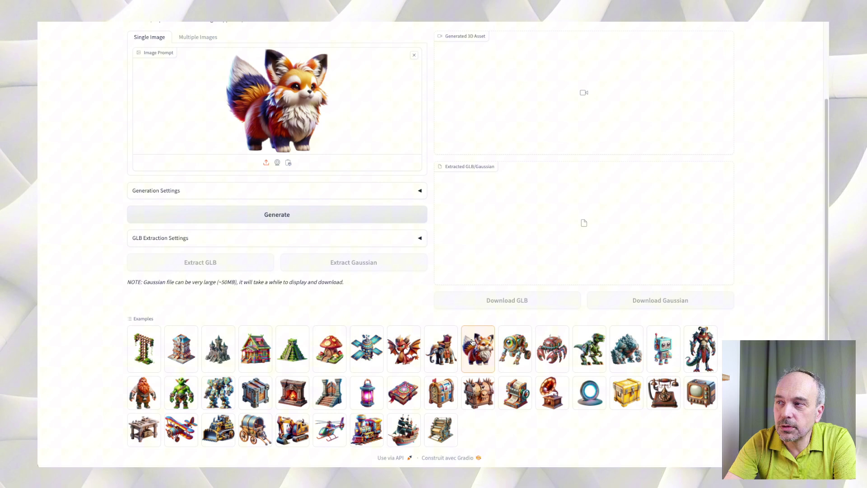
click(452, 352)
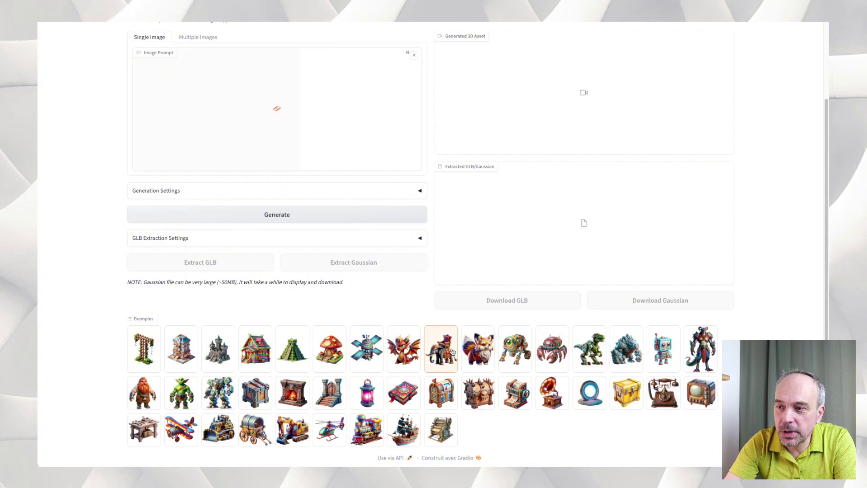
click(405, 354)
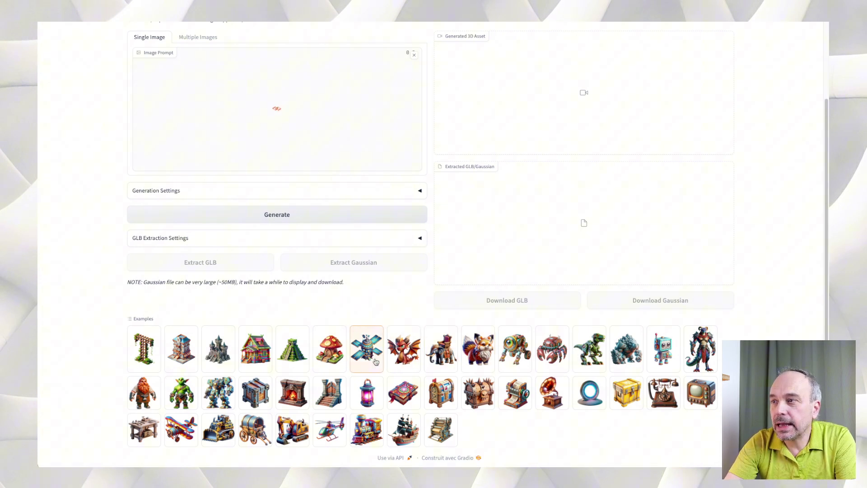
click(296, 433)
click(220, 434)
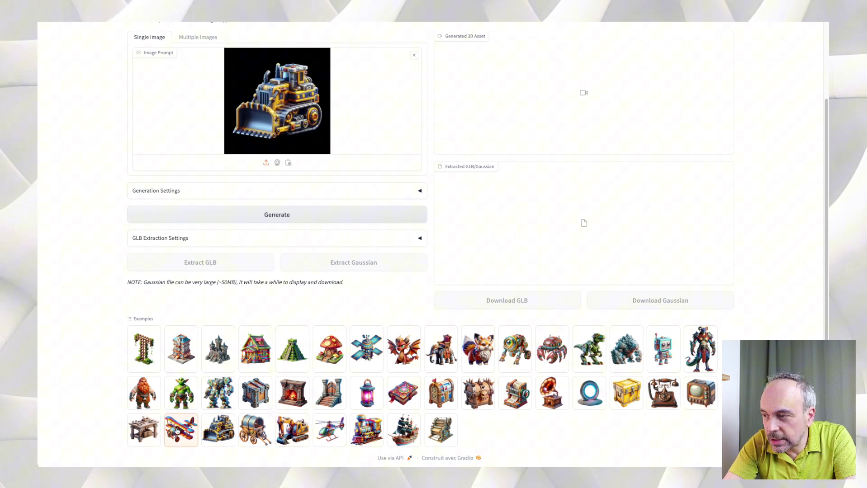
click(178, 431)
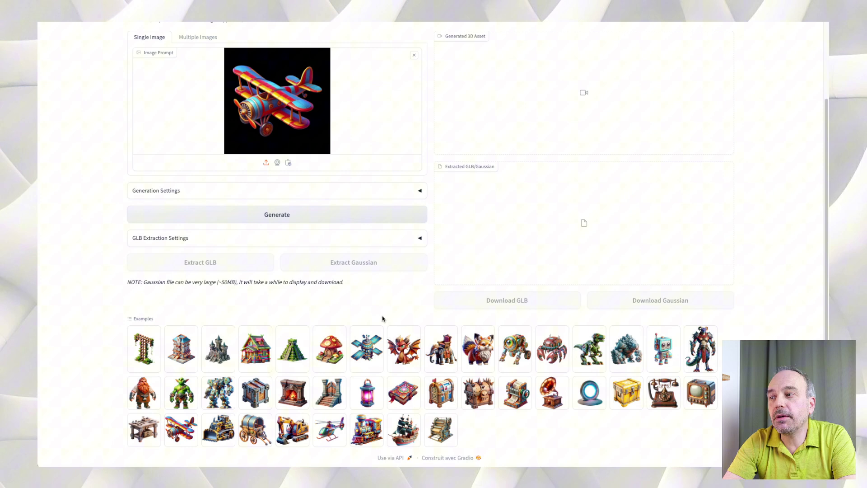
Step: Clear the biplane image and try Multiple Images mode before returning to Single Image
scroll(344, 253, up, 2)
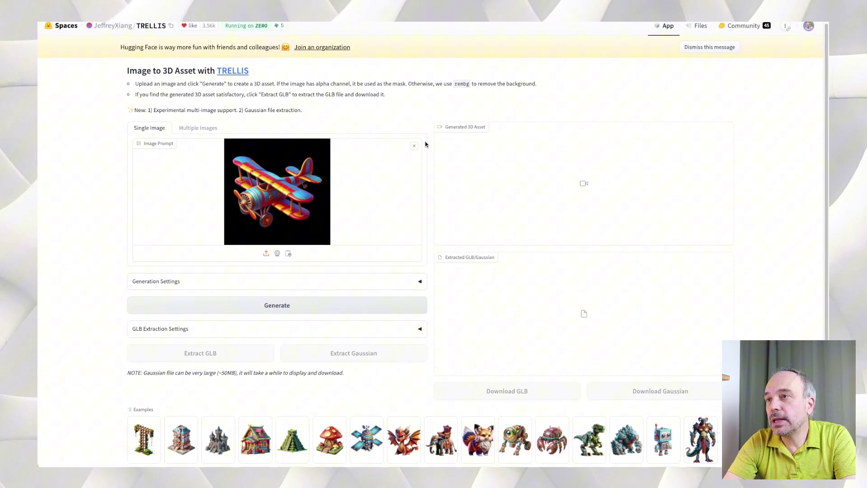
click(414, 145)
click(198, 129)
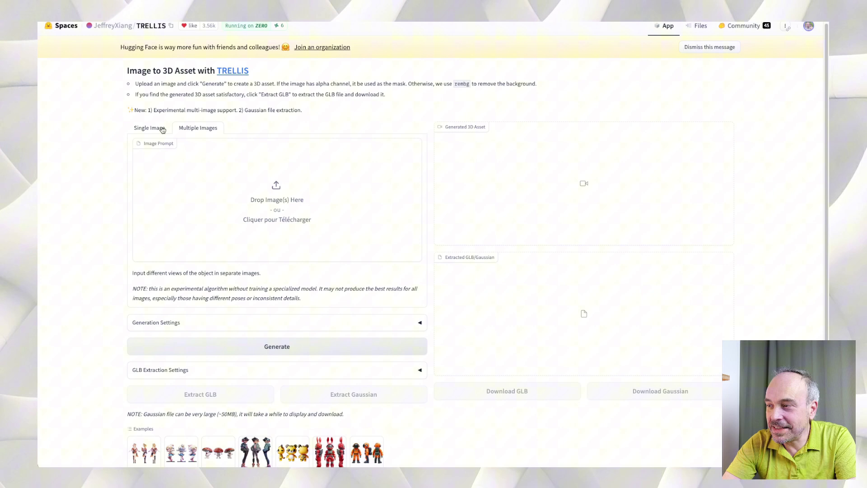
click(160, 129)
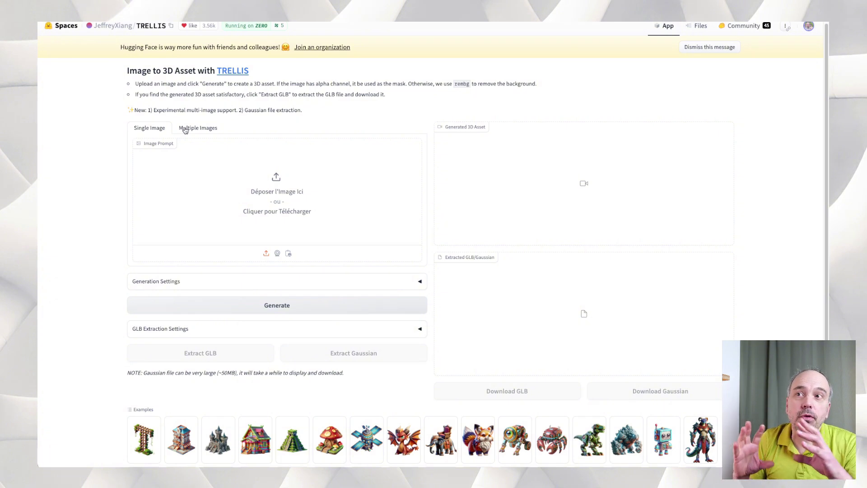
Step: Upload kengo-kuma-asakusa-culture.jpg from IMAGES_EXT as the TRELLIS image prompt
click(283, 218)
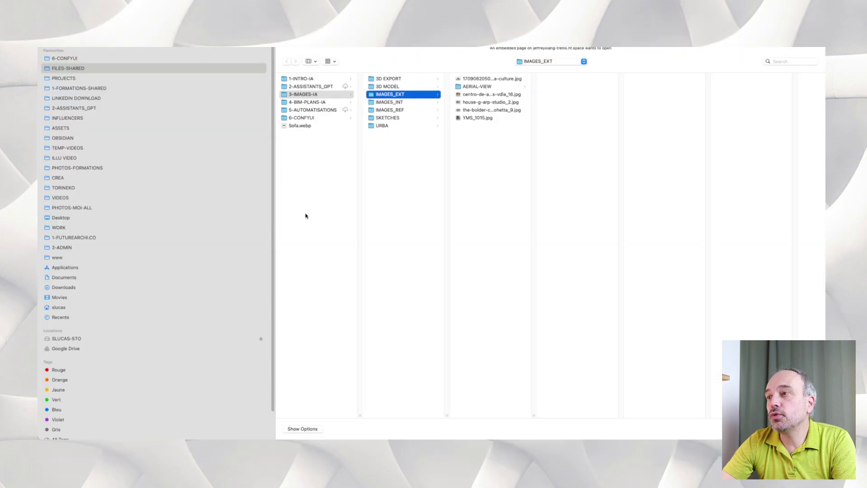
click(480, 79)
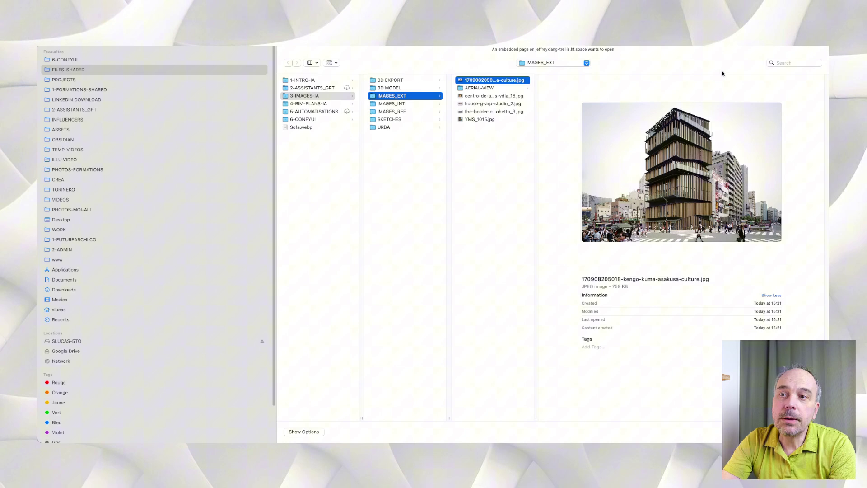
key(Return)
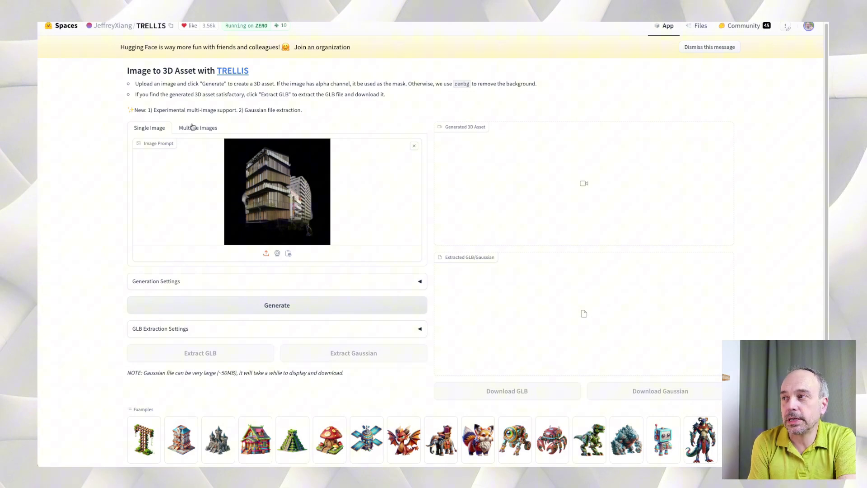
Step: In Generation Settings, turn off Randomize Seed so the seed stays at 290174227
scroll(250, 167, down, 1)
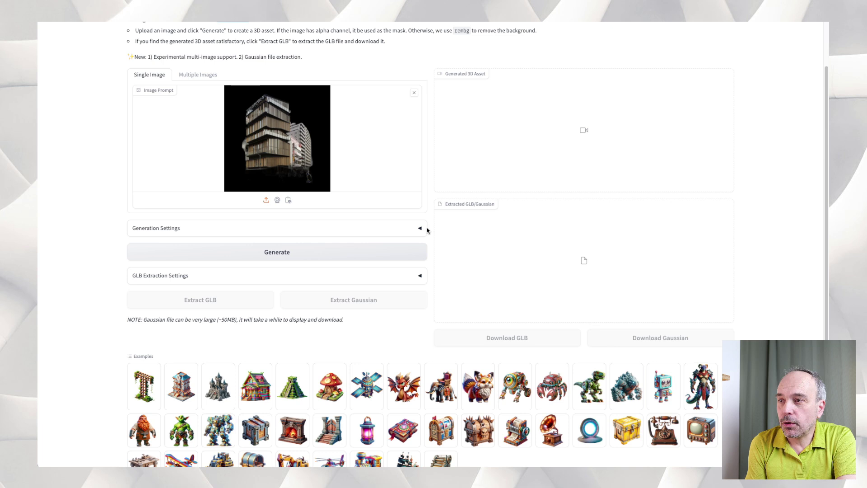
click(422, 229)
scroll(300, 287, down, 1)
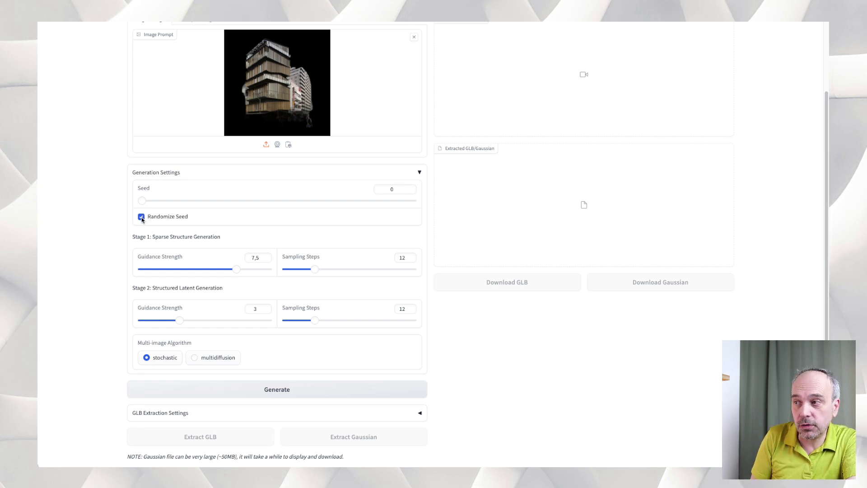
click(142, 218)
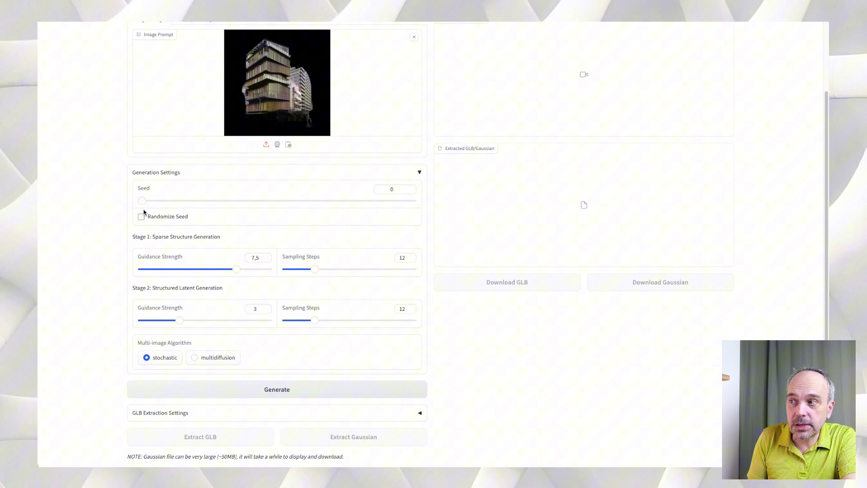
mouse_move(142, 201)
mouse_down()
mouse_move(366, 206)
mouse_move(154, 206)
mouse_up()
click(419, 172)
Step: Expand and collapse the GLB Extraction Settings to review them
click(419, 205)
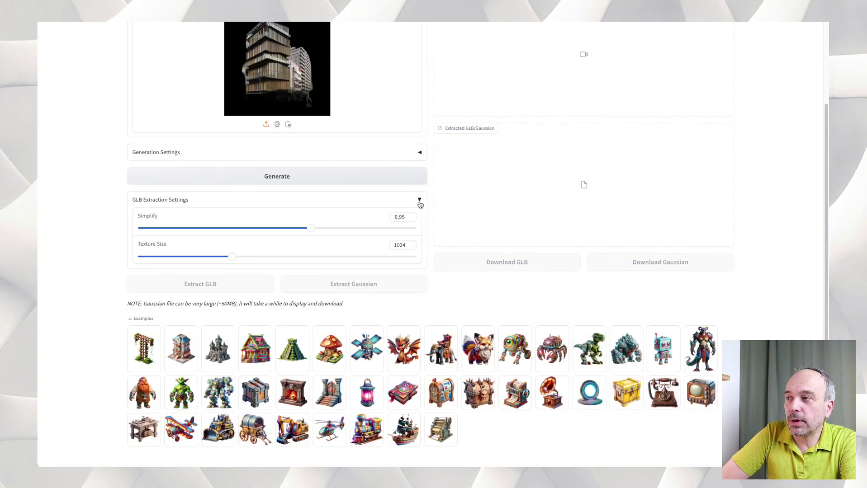
click(419, 201)
scroll(420, 217, up, 2)
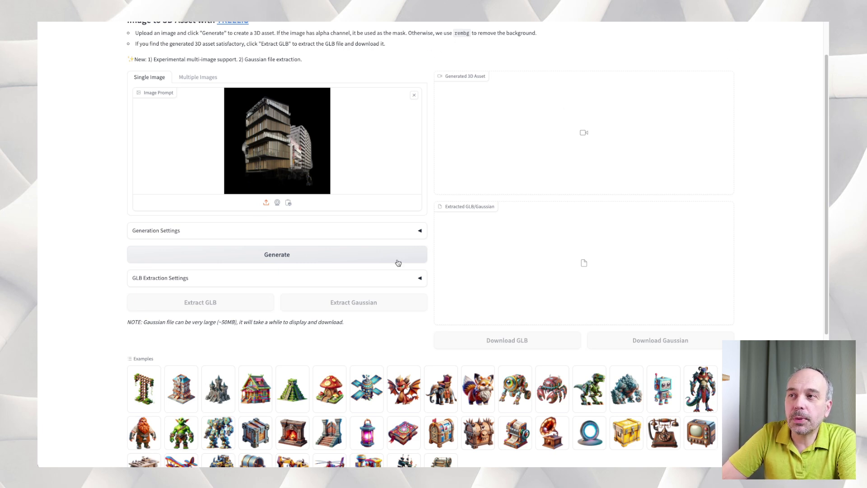
Step: Generate the 3D asset from the building photo and wait for its textured preview
click(322, 258)
scroll(321, 258, up, 2)
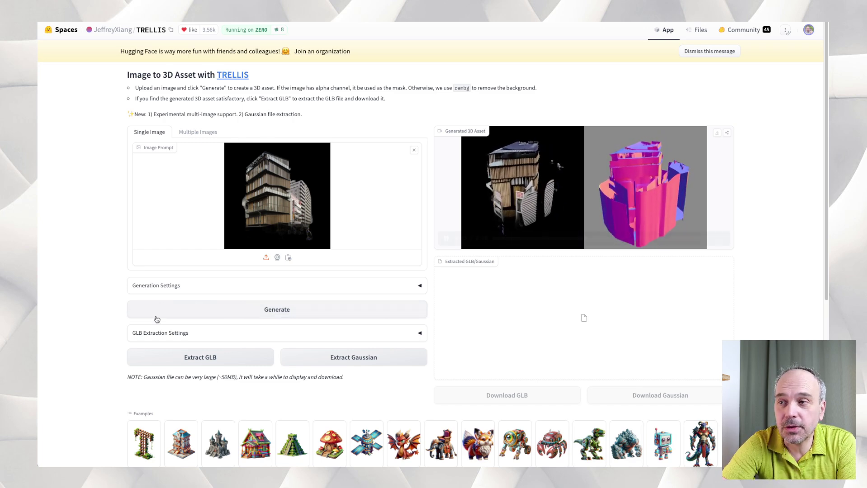
Step: Start Extract GLB on the building asset, then switch to the TRELLIS project page
scroll(312, 322, down, 3)
scroll(322, 322, down, 1)
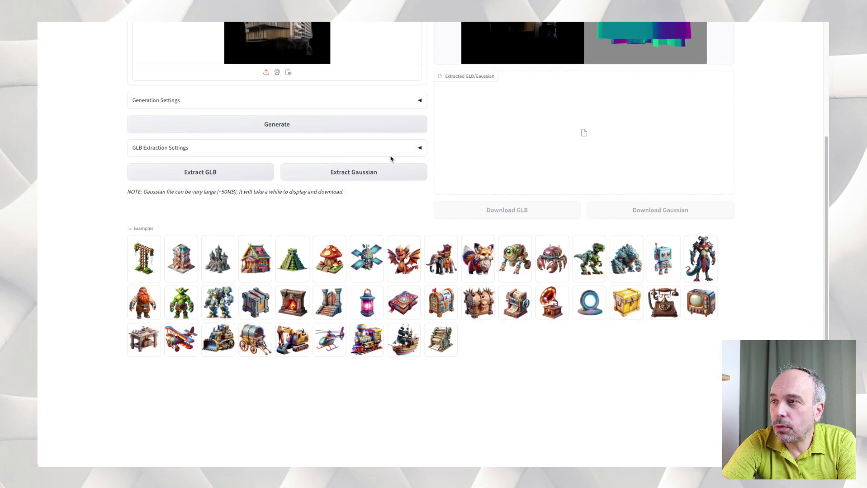
scroll(339, 202, up, 1)
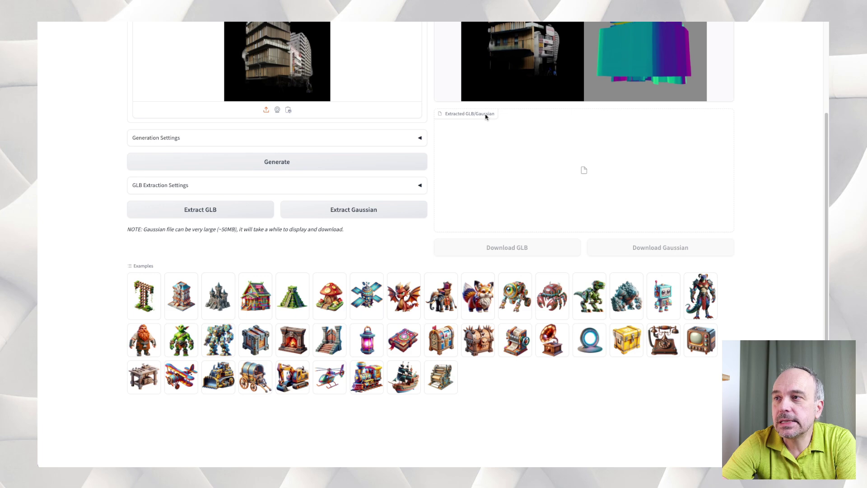
click(200, 210)
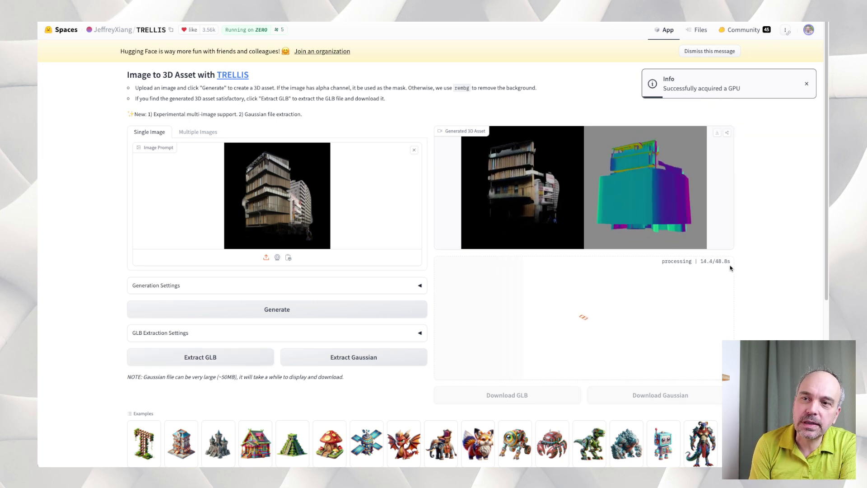
mouse_move(605, 242)
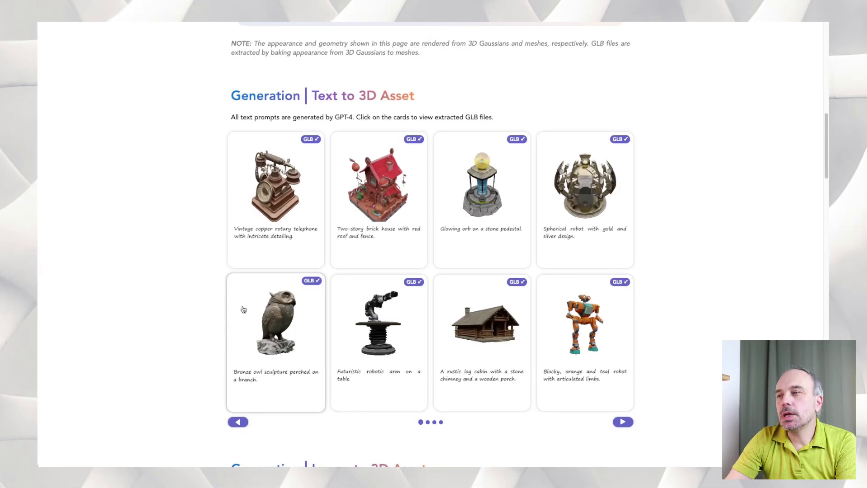
Step: Scroll past the Text to 3D Asset cards to the Image to 3D Asset gallery
scroll(327, 201, down, 1)
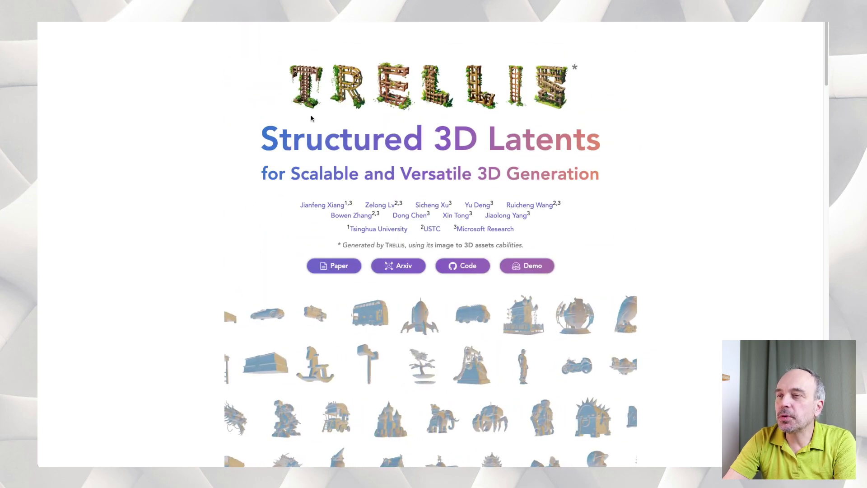
scroll(377, 204, down, 1)
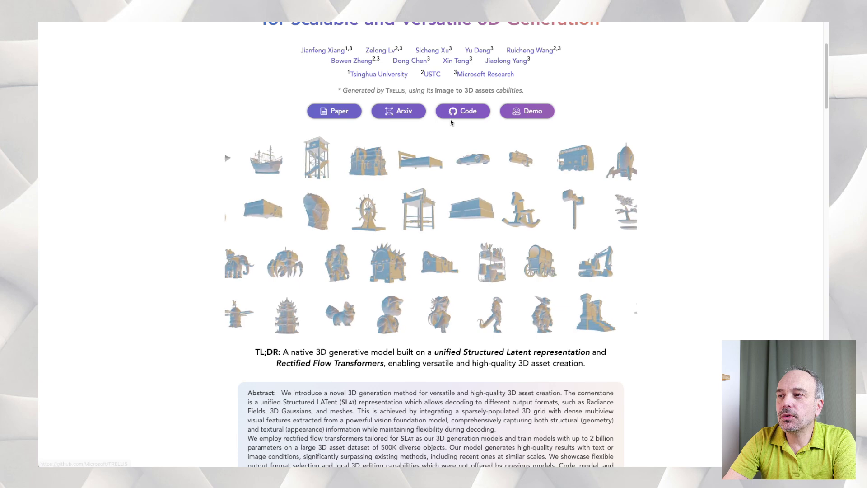
scroll(356, 186, down, 2)
scroll(355, 187, down, 8)
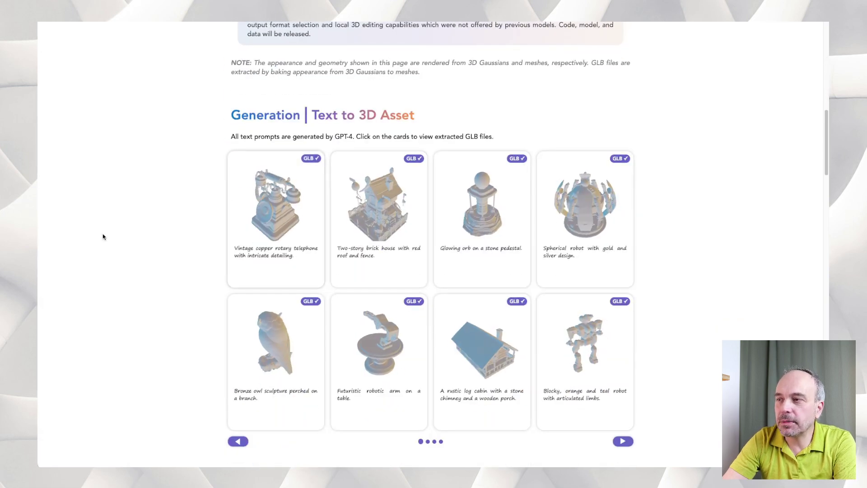
scroll(168, 237, down, 5)
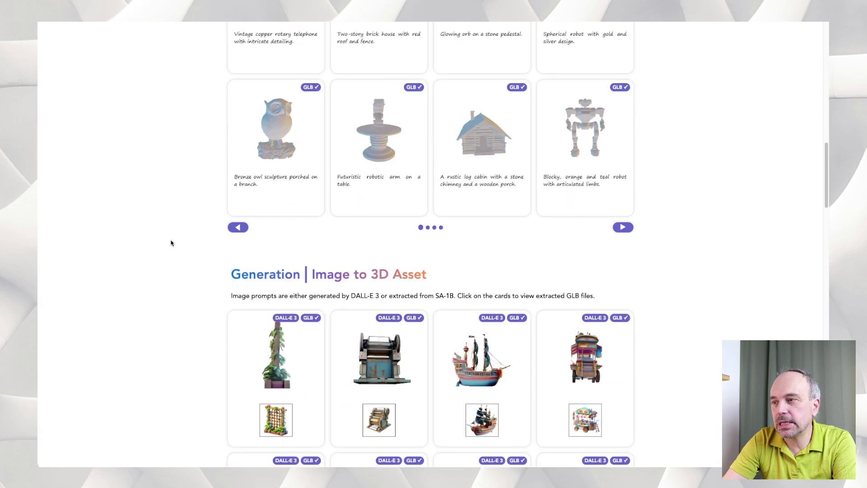
scroll(172, 243, up, 1)
scroll(181, 250, down, 2)
scroll(186, 253, down, 2)
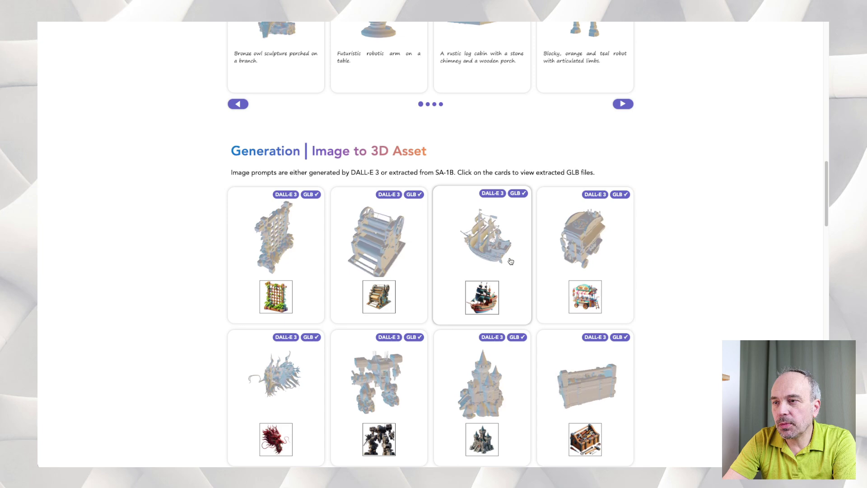
Step: Zoom and rotate the sailing ship GLB in the viewer, then close it and scroll on
click(496, 265)
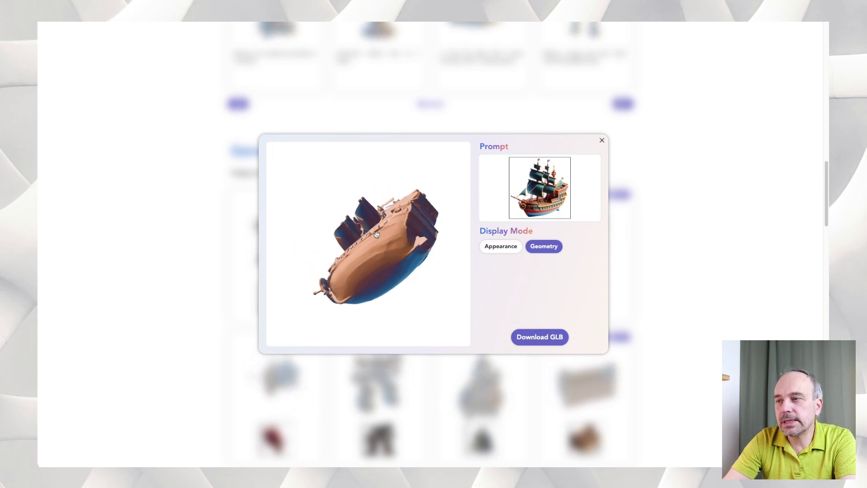
scroll(385, 250, up, 5)
drag(387, 245, 365, 244)
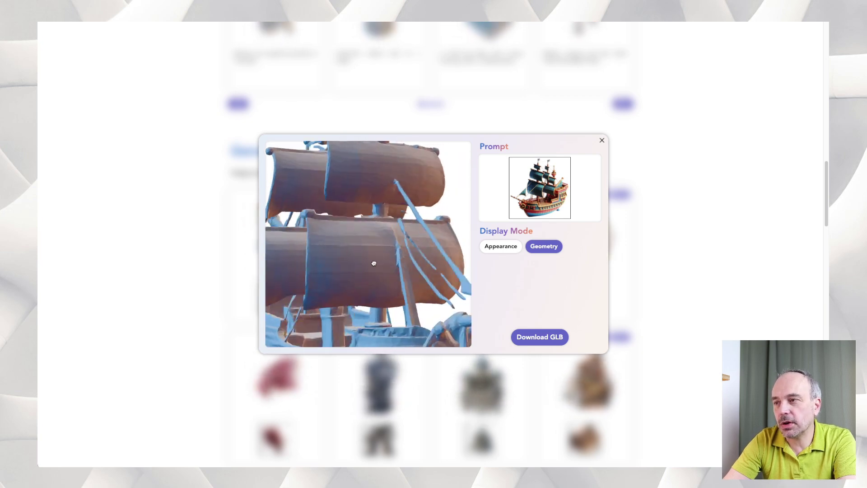
click(602, 142)
scroll(519, 190, down, 15)
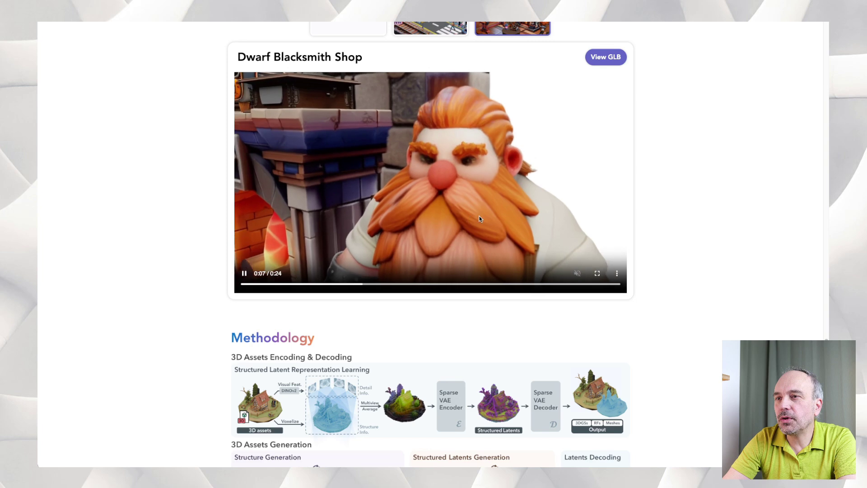
Step: Pause and rewind the Dwarf Blacksmith Shop video, then scroll back to Text to 3D Asset
click(478, 215)
click(284, 284)
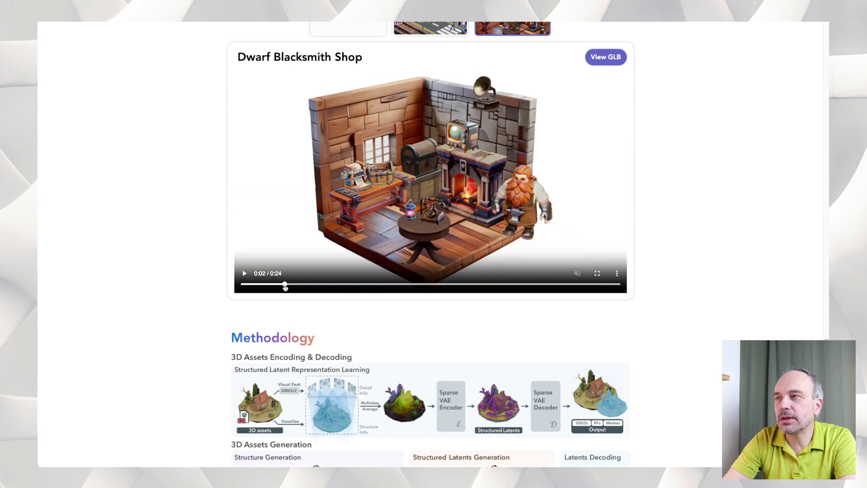
scroll(685, 165, up, 5)
scroll(358, 202, up, 10)
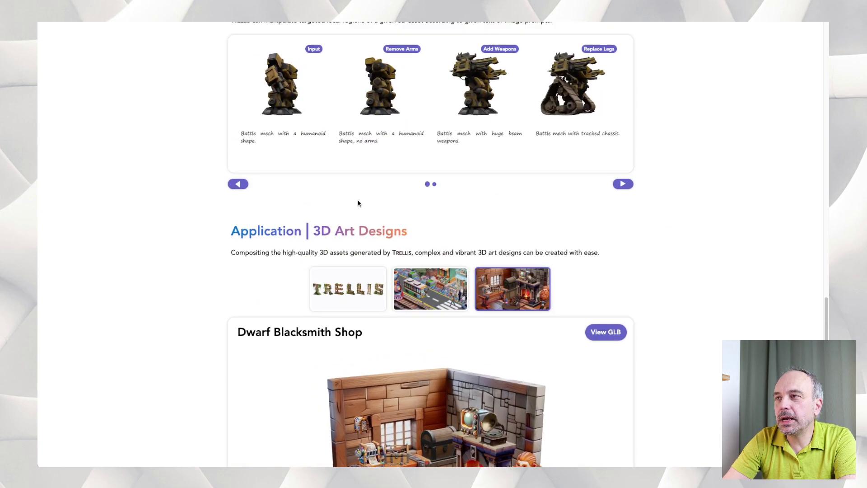
scroll(349, 208, up, 3)
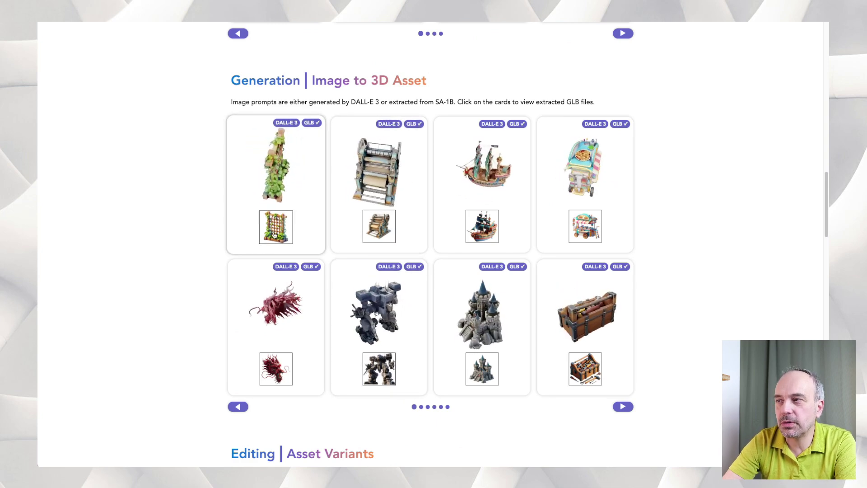
scroll(271, 240, up, 2)
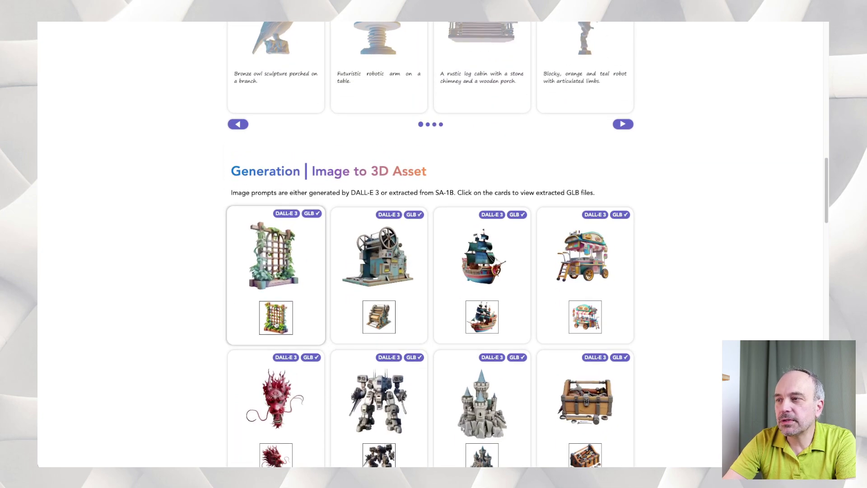
scroll(317, 324, up, 4)
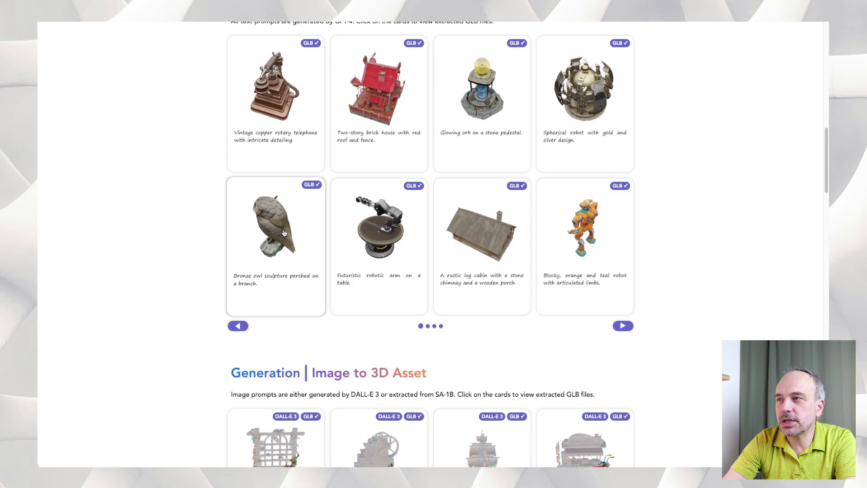
scroll(285, 233, up, 7)
scroll(285, 233, down, 2)
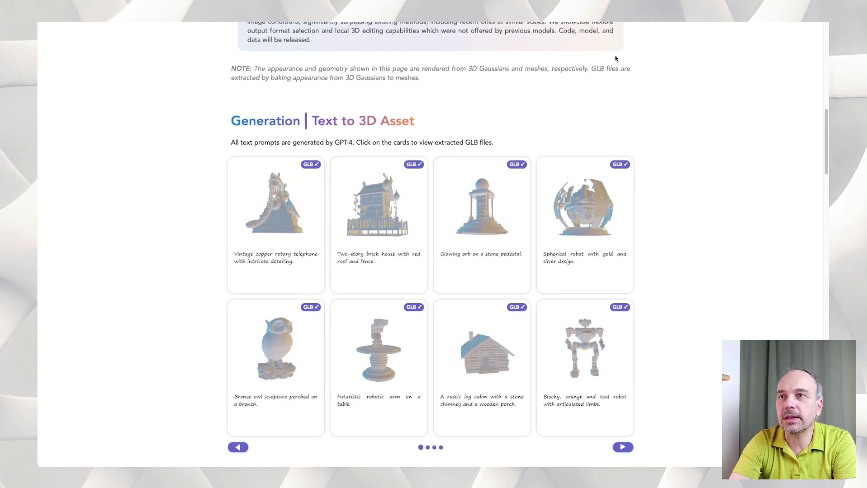
Step: Return to the TRELLIS Space and zoom and orbit the textured building in the Extracted GLB viewer
key(ctrl+Tab)
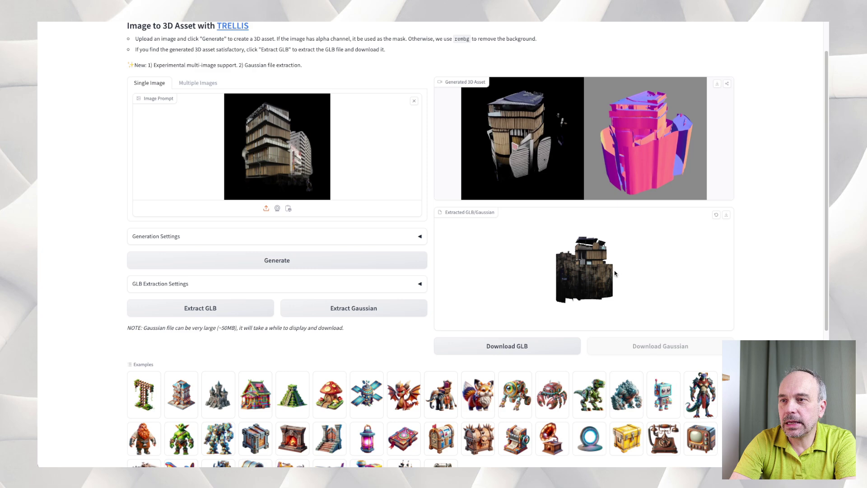
scroll(586, 285, up, 8)
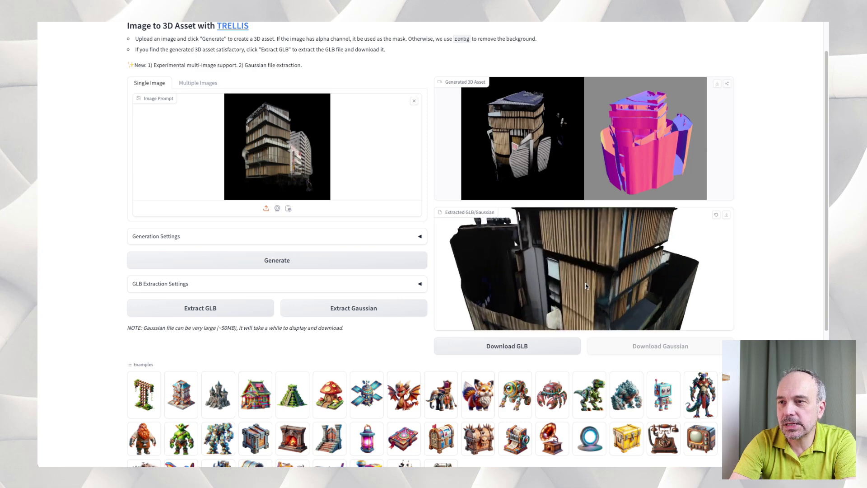
drag(587, 254, 537, 253)
scroll(590, 250, down, 5)
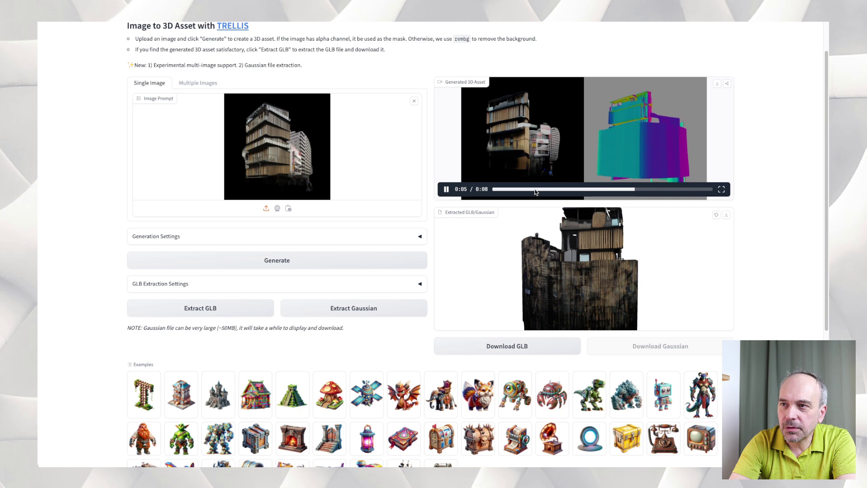
mouse_move(598, 262)
mouse_down()
mouse_move(597, 297)
mouse_move(568, 294)
mouse_move(585, 299)
mouse_move(594, 278)
mouse_move(549, 275)
mouse_move(554, 289)
mouse_move(534, 284)
mouse_move(582, 257)
mouse_move(608, 269)
mouse_move(582, 280)
mouse_move(591, 244)
mouse_move(576, 257)
mouse_move(603, 261)
mouse_move(558, 246)
mouse_move(606, 261)
mouse_up()
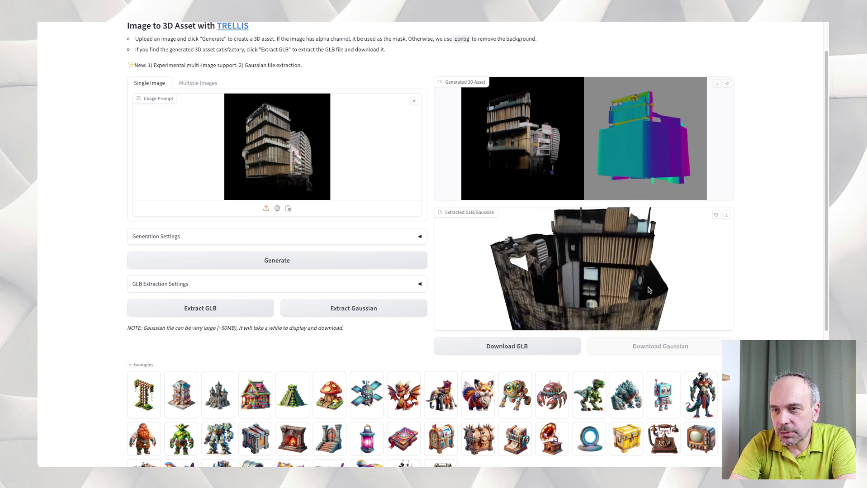
drag(628, 296, 600, 288)
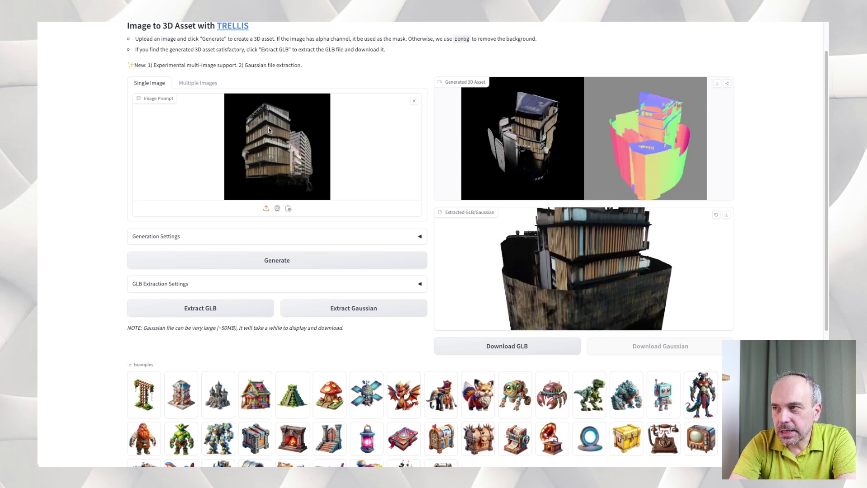
drag(685, 300, 650, 274)
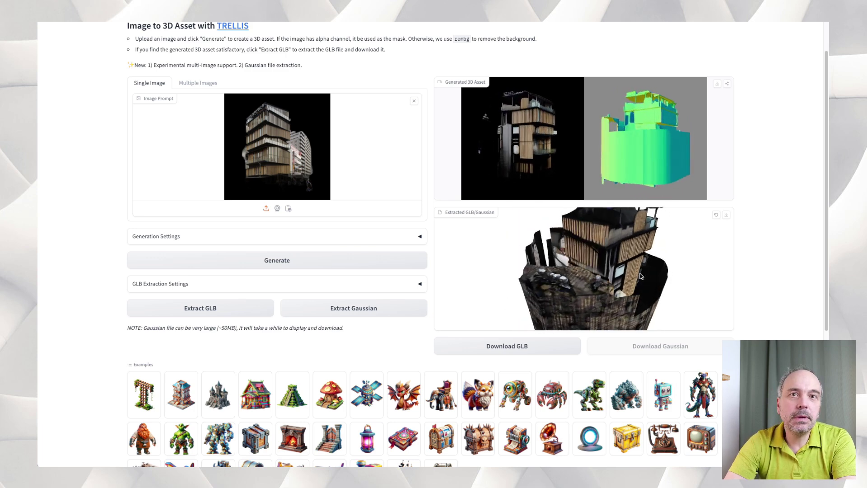